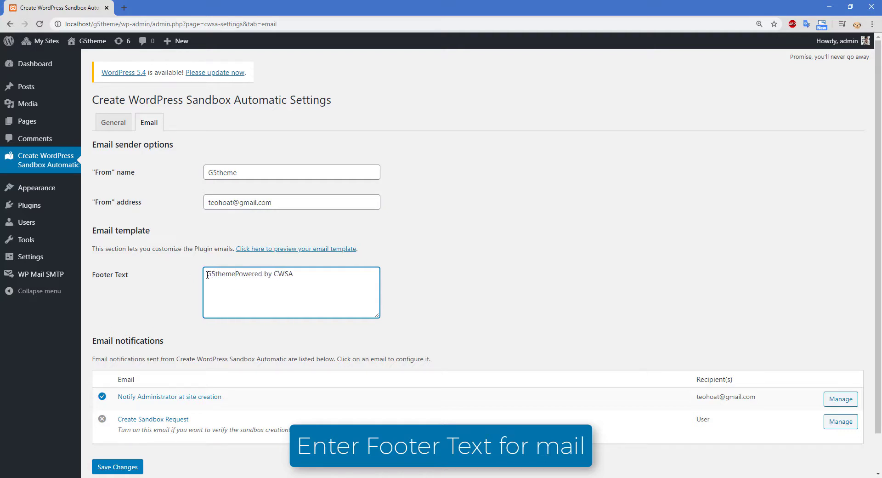
Step: Change the email footer text to 'G5theme sites - Powered by CWSA' and save the settings
{"action": "type", "text": "sites"}
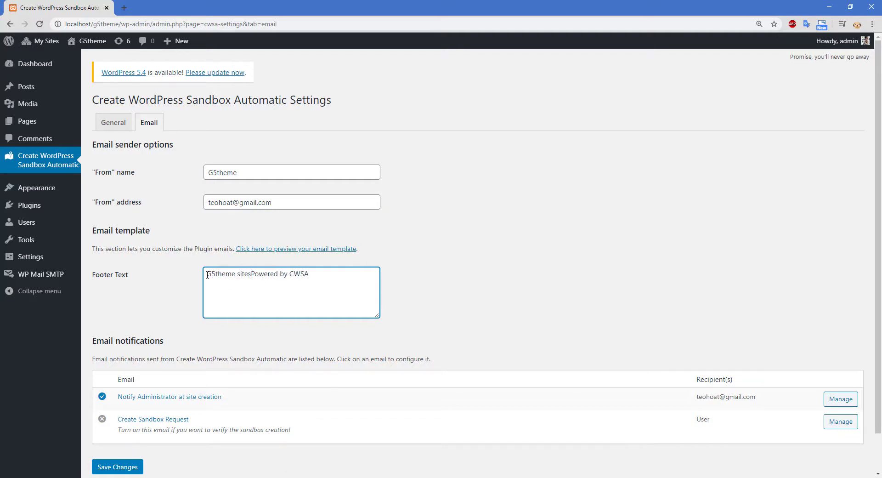
{"action": "type", "text": " -"}
{"action": "left_click", "coordinate": [110, 465]}
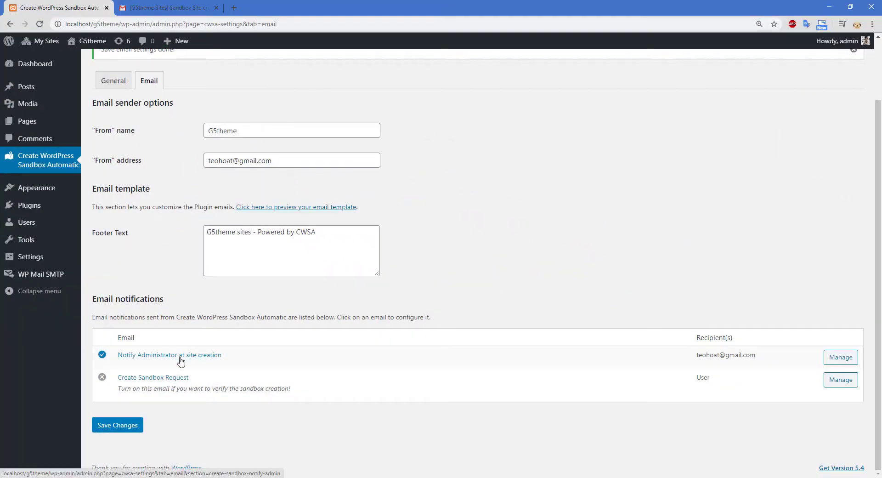
Step: Open the Notify Administrator at site creation email, enable it, and check its recipient
{"action": "left_click", "coordinate": [181, 360]}
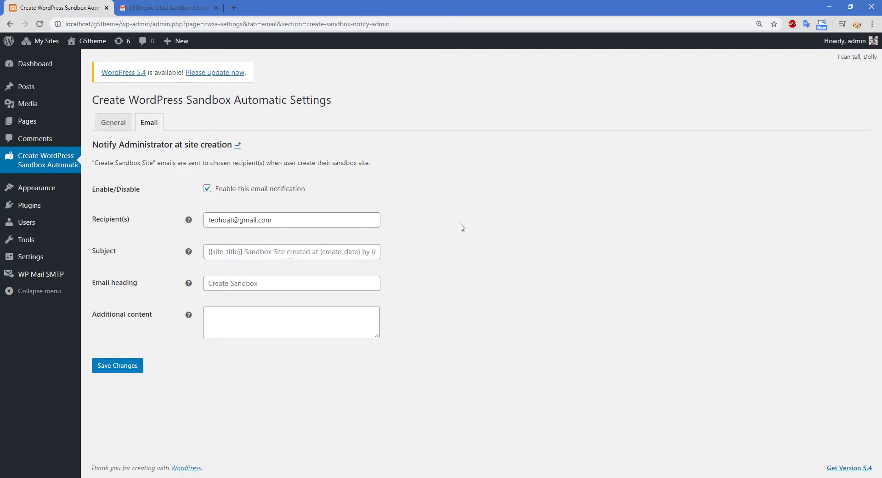
{"action": "left_click", "coordinate": [207, 188]}
{"action": "left_click", "coordinate": [324, 217]}
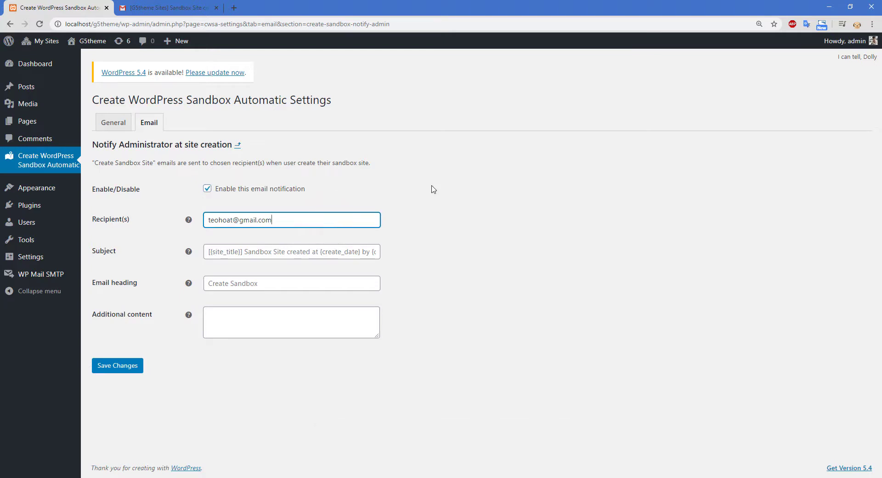
Step: Append ' This is Subject' to the end of the email subject
{"action": "left_click", "coordinate": [241, 253]}
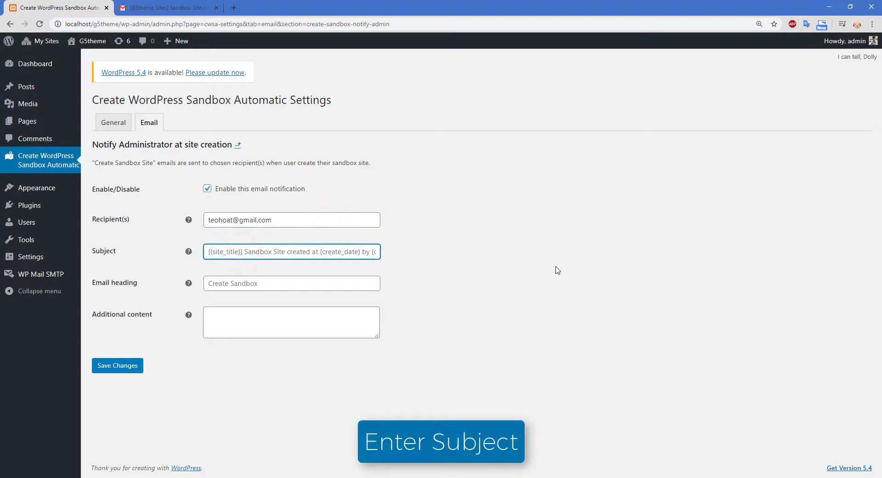
{"action": "key", "text": "End"}
{"action": "type", "text": "Thi"}
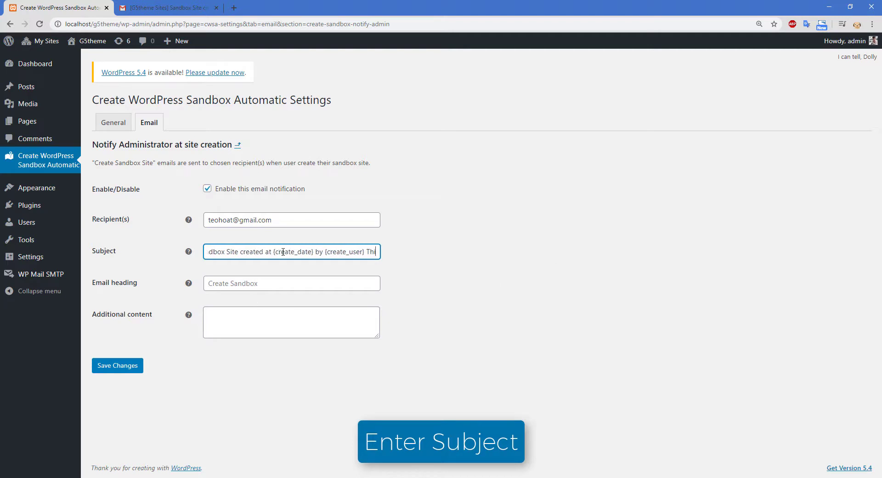
{"action": "type", "text": "ss iss"}
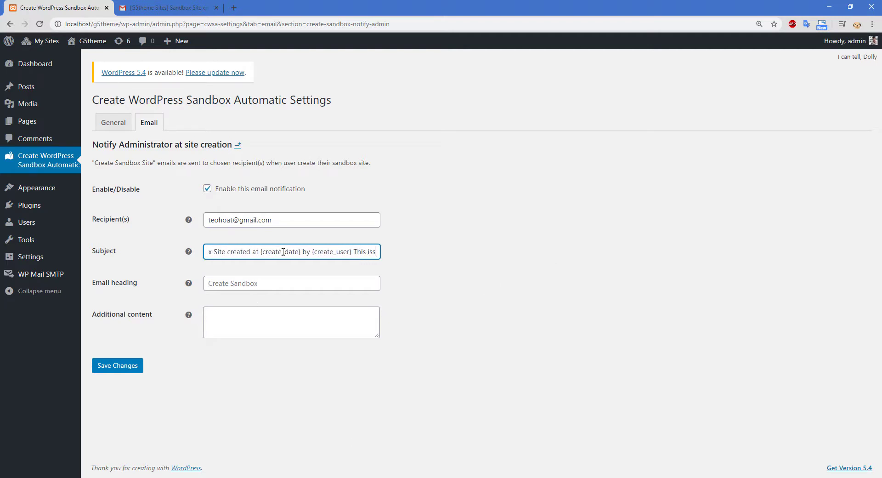
{"action": "key", "text": "BackSpace"}
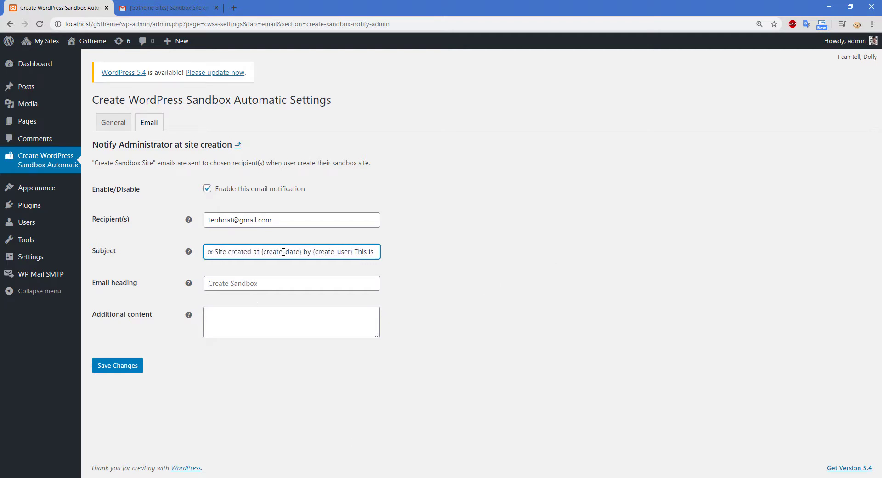
{"action": "type", "text": "Sub"}
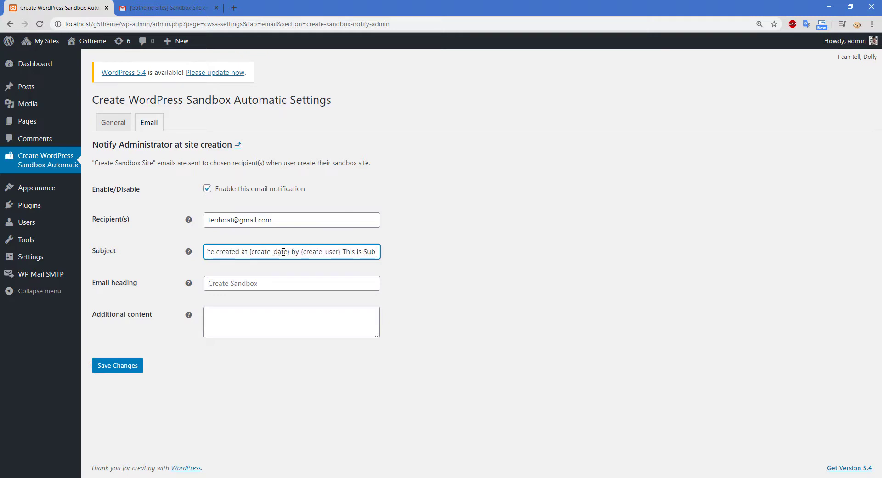
{"action": "type", "text": "ject"}
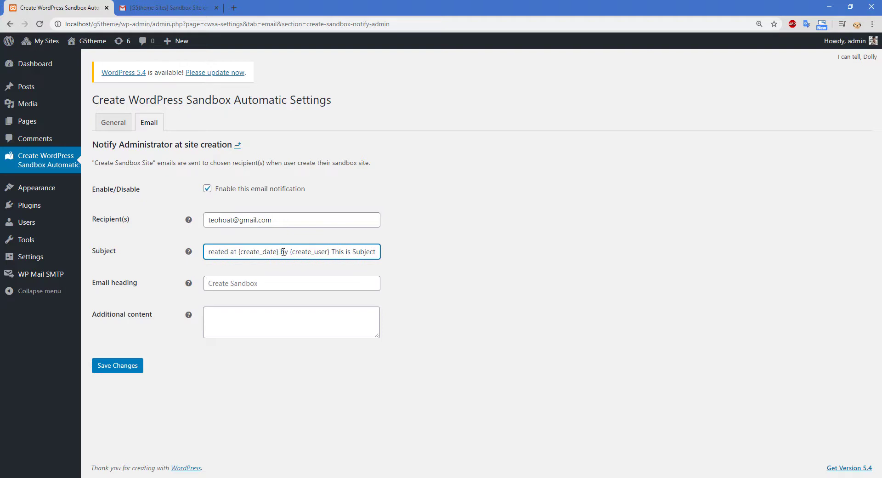
Step: Enter 'Create Sandbox' as the administrator email heading
{"action": "left_click", "coordinate": [277, 288]}
{"action": "left_click", "coordinate": [309, 310]}
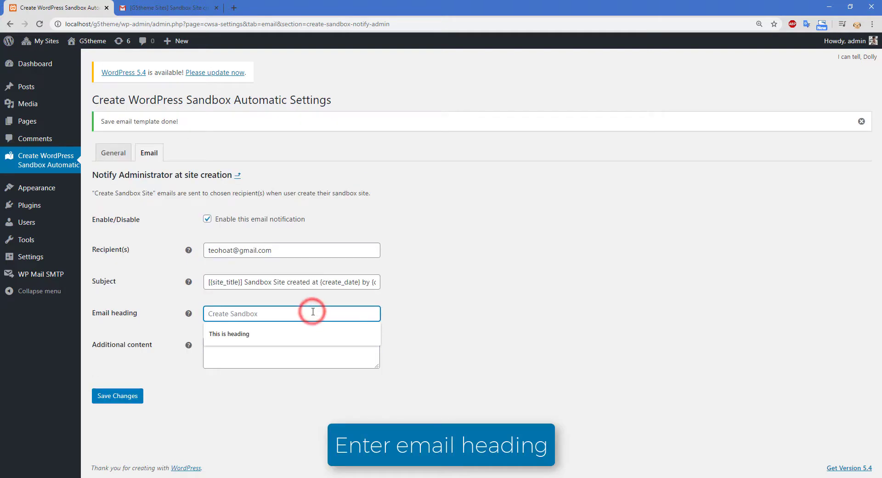
{"action": "type", "text": "Crea"}
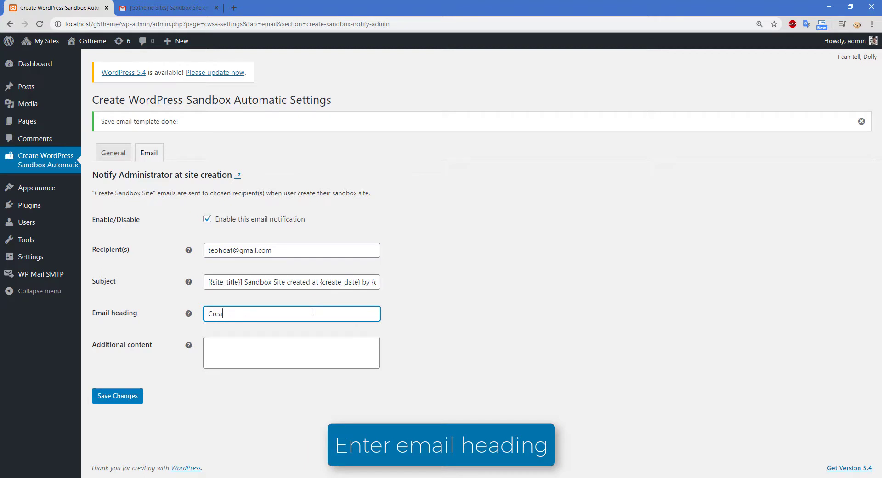
{"action": "type", "text": "te Sandbox"}
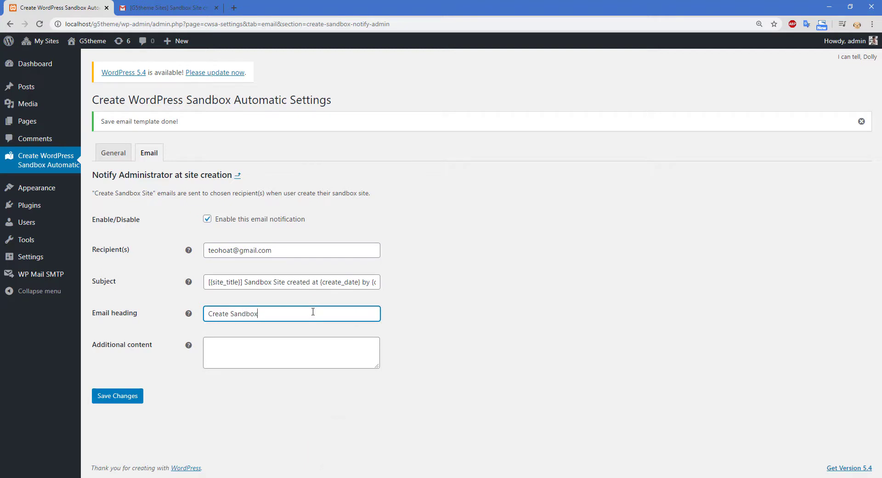
Step: Add 'This is content' as additional content and save the template
{"action": "left_click", "coordinate": [280, 351]}
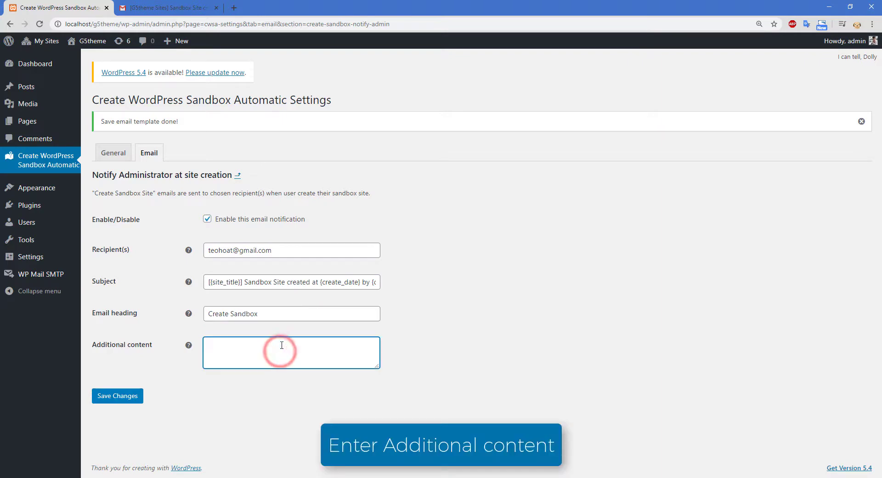
{"action": "type", "text": "This is conten"}
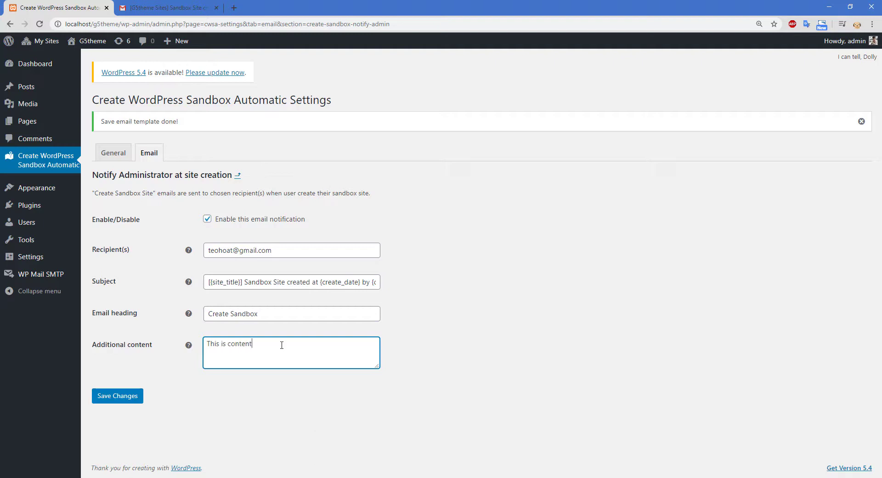
{"action": "type", "text": "t"}
{"action": "left_click", "coordinate": [123, 399]}
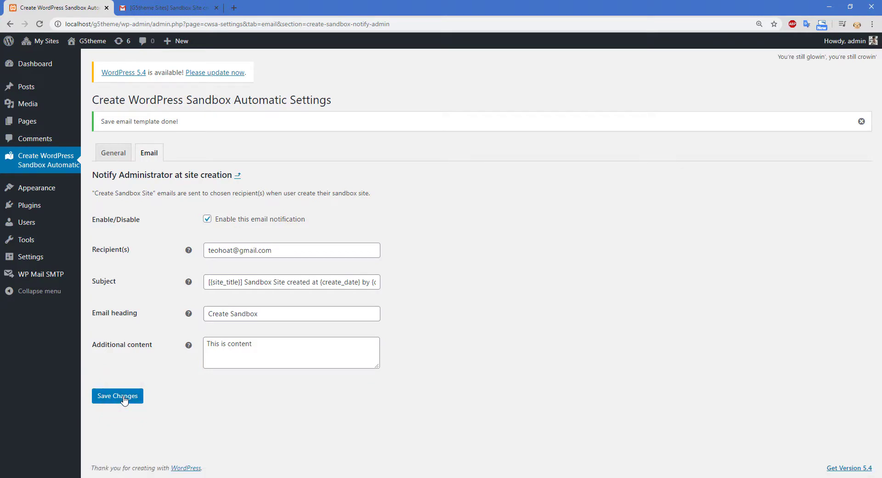
{"action": "left_click", "coordinate": [123, 399]}
Step: In the incognito window, load the Demo – G5theme page at localhost/g5theme/demo
{"action": "key", "text": "alt+Tab"}
{"action": "key", "text": "alt+Tab"}
{"action": "key", "text": "alt+Tab"}
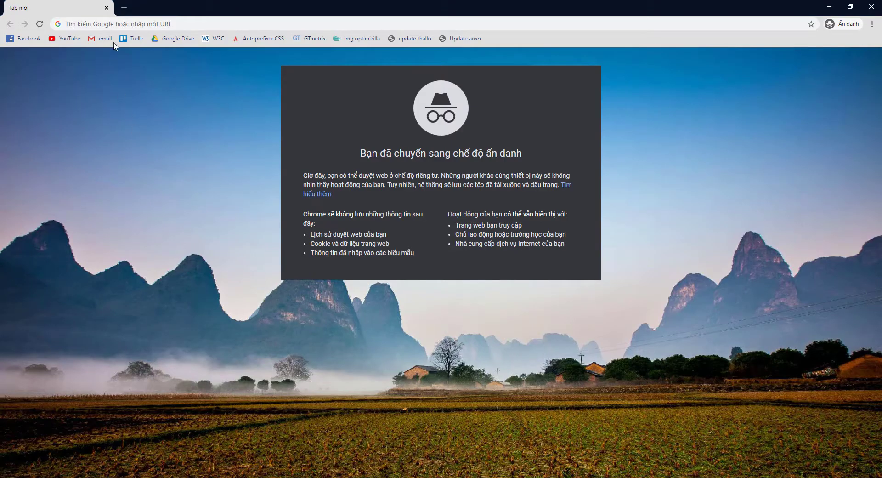
{"action": "left_click", "coordinate": [115, 24]}
{"action": "type", "text": "lo"}
{"action": "key", "text": "Right"}
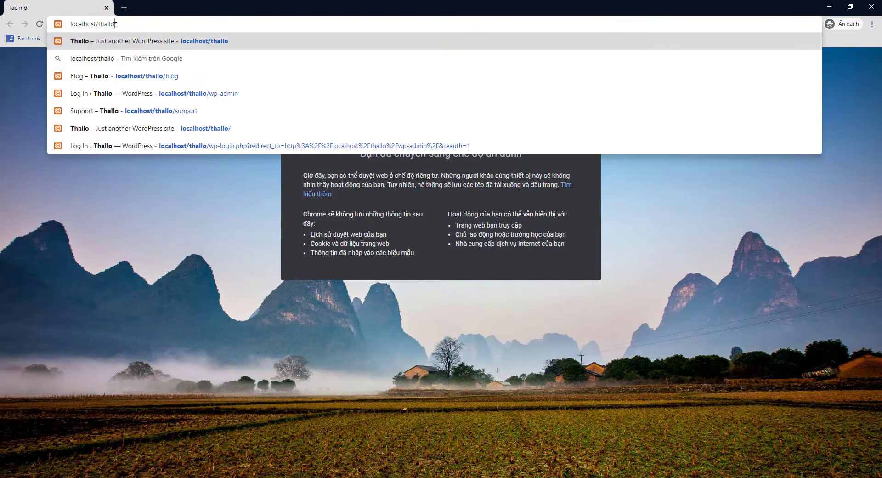
{"action": "key", "text": "BackSpace"}
{"action": "key", "text": "BackSpace"}
{"action": "key", "text": "BackSpace"}
{"action": "key", "text": "BackSpace"}
{"action": "key", "text": "BackSpace"}
{"action": "key", "text": "BackSpace"}
{"action": "type", "text": "g5theme"}
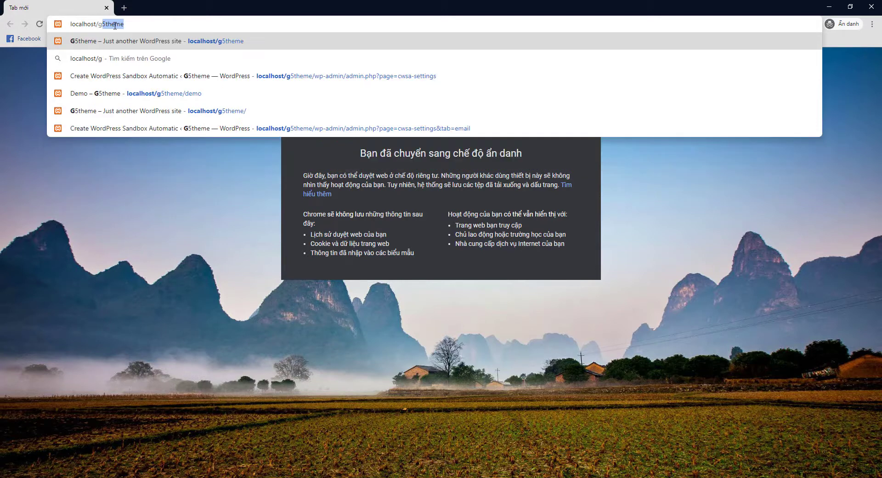
{"action": "key", "text": "Right"}
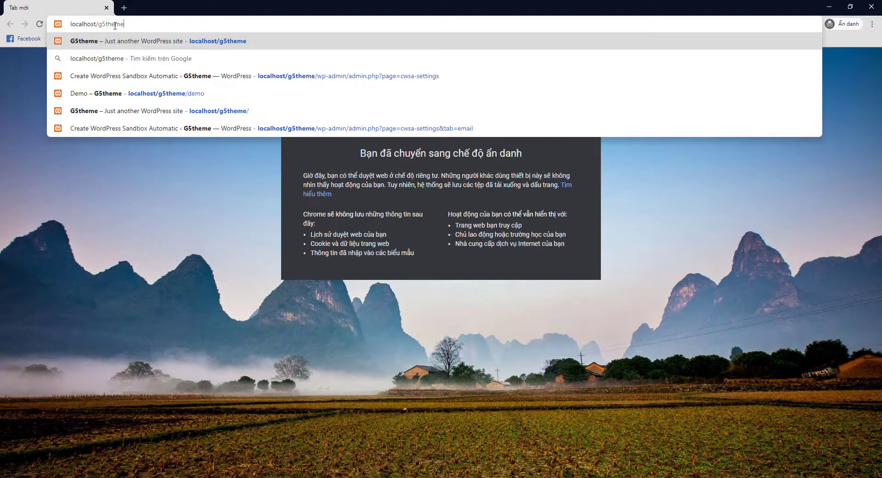
{"action": "type", "text": "/d"}
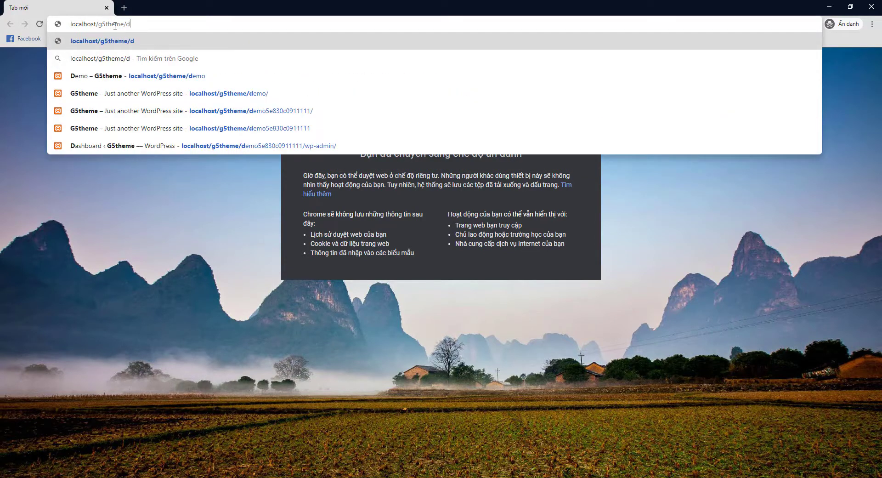
{"action": "key", "text": "Down"}
{"action": "key", "text": "Down"}
{"action": "key", "text": "Return"}
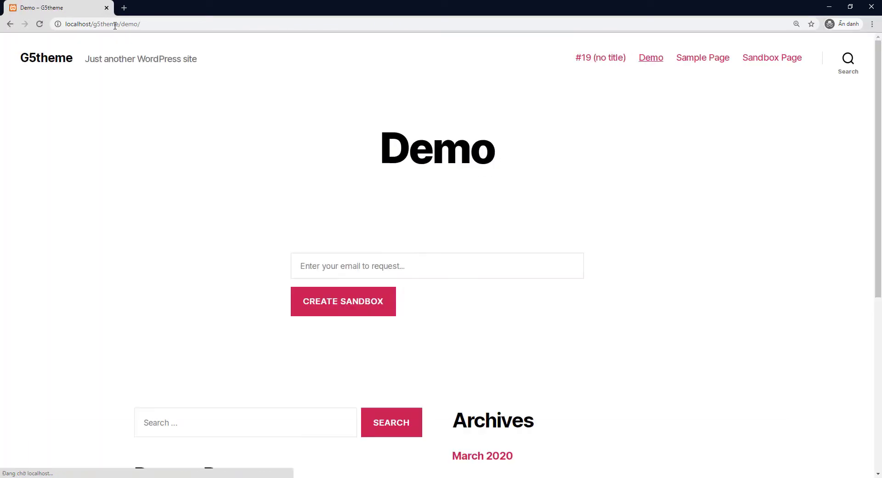
Step: Submit a sandbox request with a user's Gmail address, then return to the plugin settings window
{"action": "left_click", "coordinate": [317, 261]}
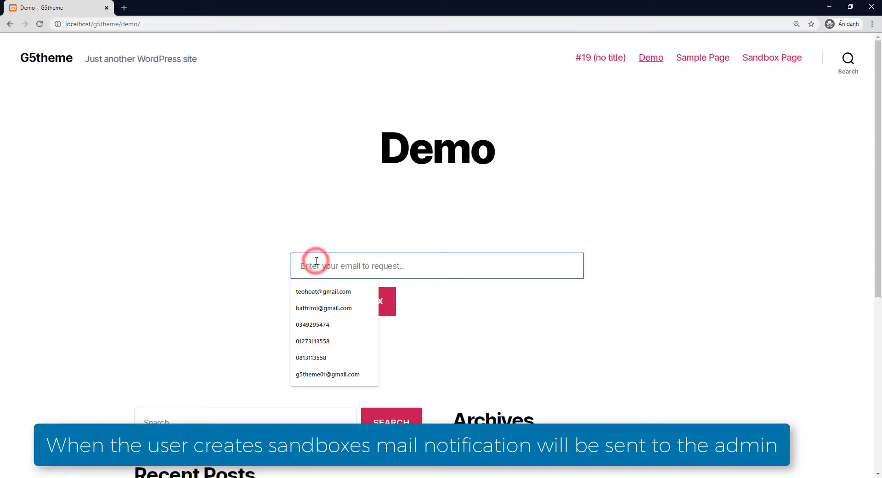
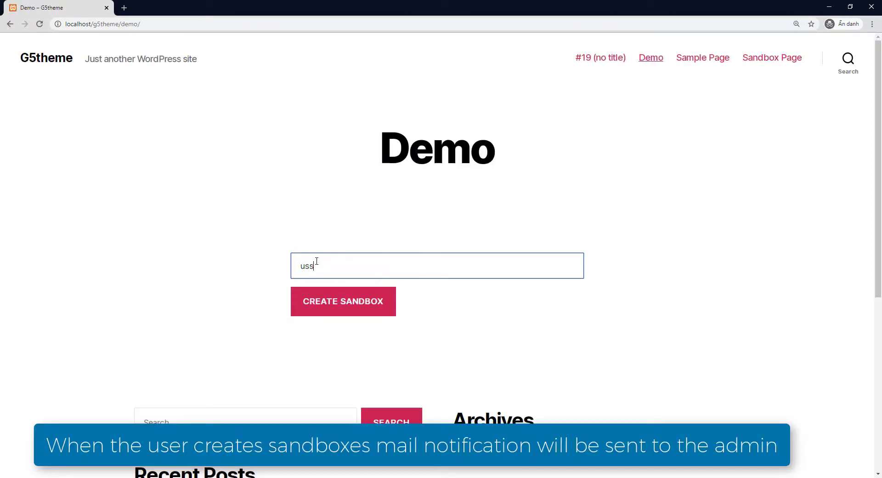
{"action": "left_click", "coordinate": [328, 303]}
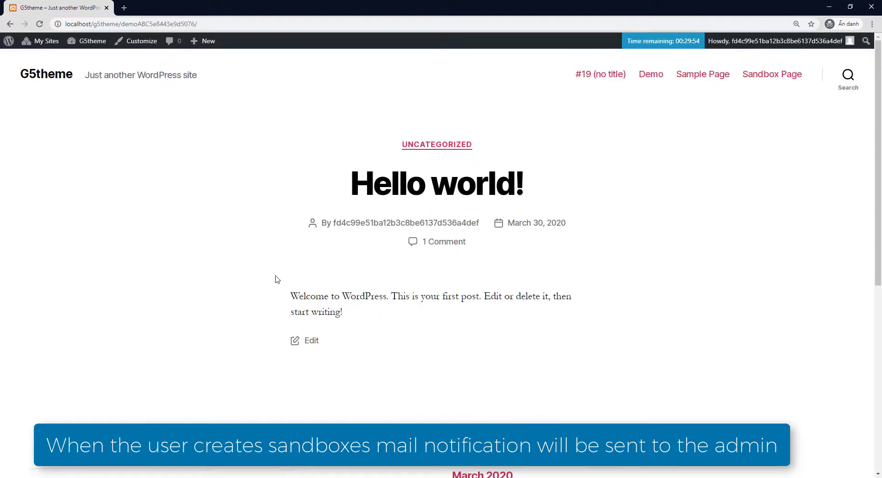
{"action": "key", "text": "alt+Tab"}
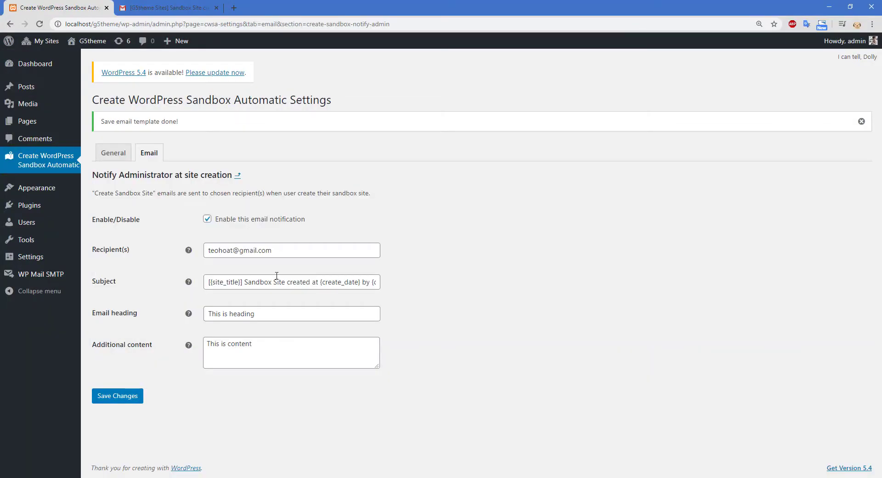
{"action": "left_click", "coordinate": [172, 8]}
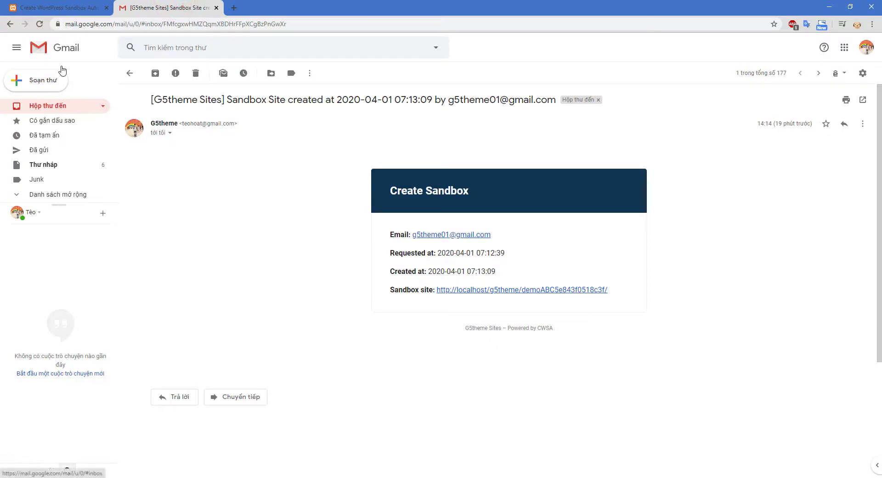
{"action": "left_click", "coordinate": [64, 47]}
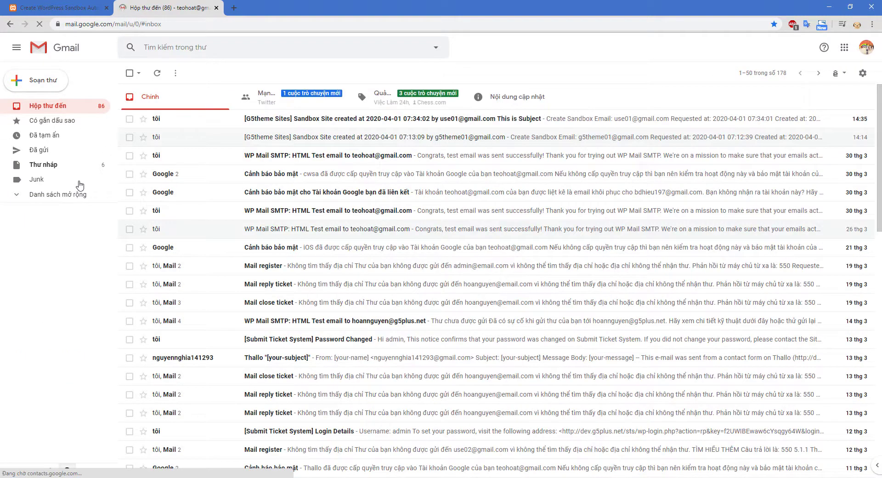
{"action": "left_click", "coordinate": [406, 123]}
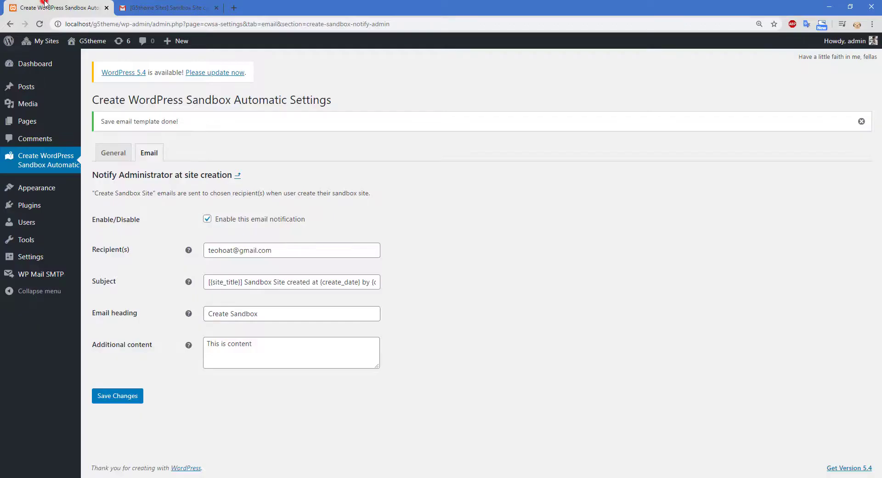
Step: Go to the plugin's Create Sandbox Request email settings and enable that email
{"action": "left_click", "coordinate": [46, 7]}
{"action": "left_click", "coordinate": [115, 122]}
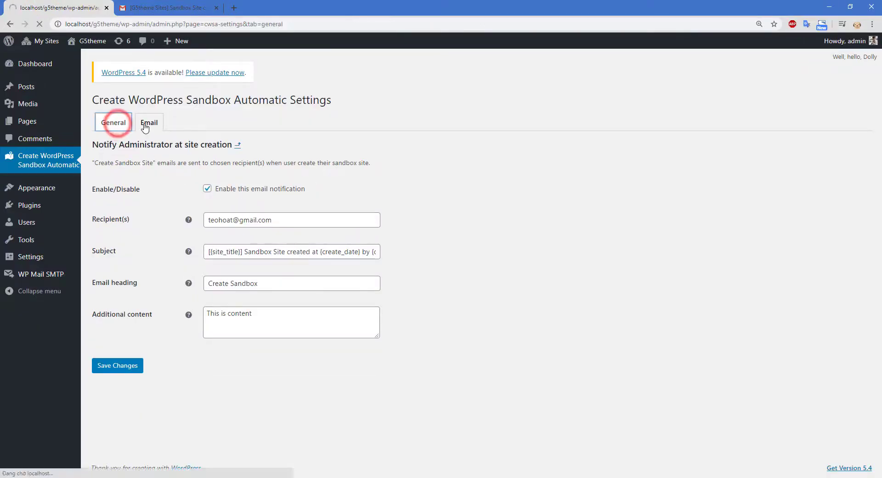
{"action": "left_click", "coordinate": [145, 128]}
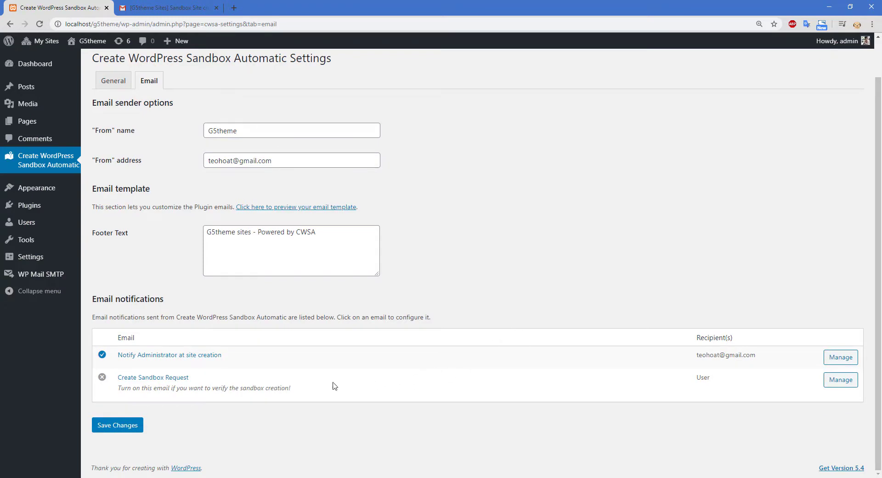
{"action": "left_click", "coordinate": [161, 378]}
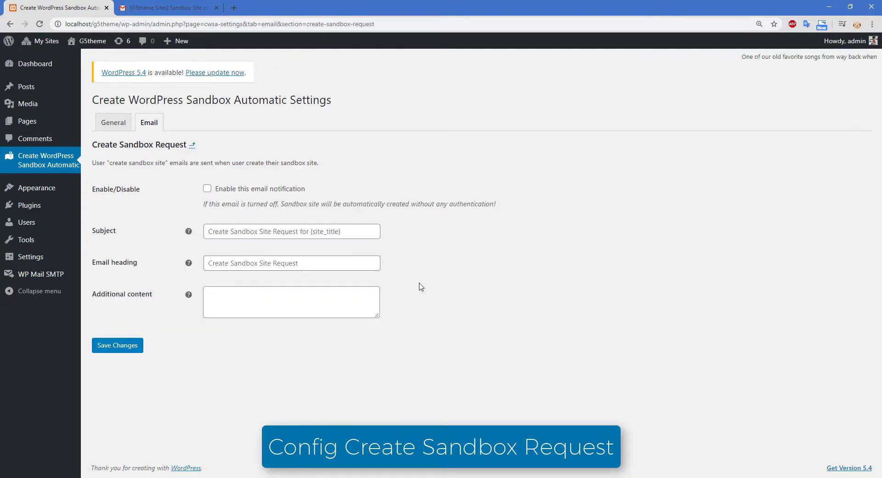
{"action": "left_click", "coordinate": [207, 188]}
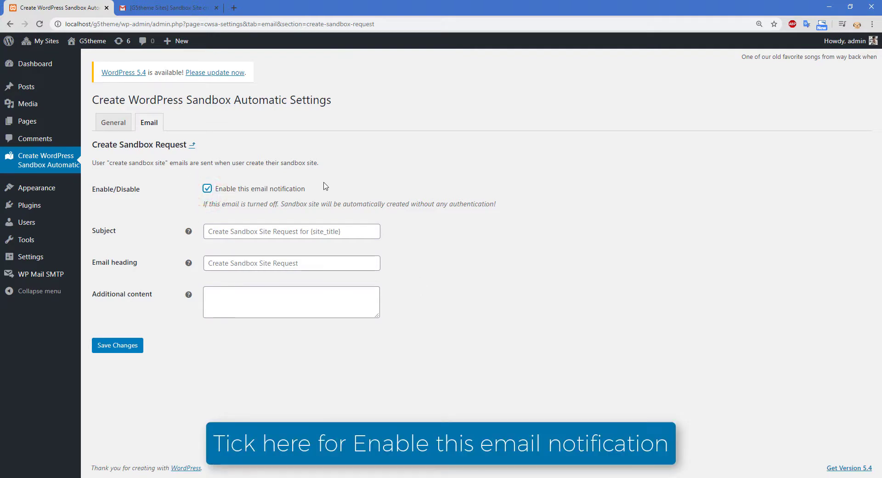
Step: Set subject 'Create sandbox', heading 'Create Sandbox Site Request', content 'This is content', and save
{"action": "left_click", "coordinate": [221, 229]}
{"action": "type", "text": "Create s"}
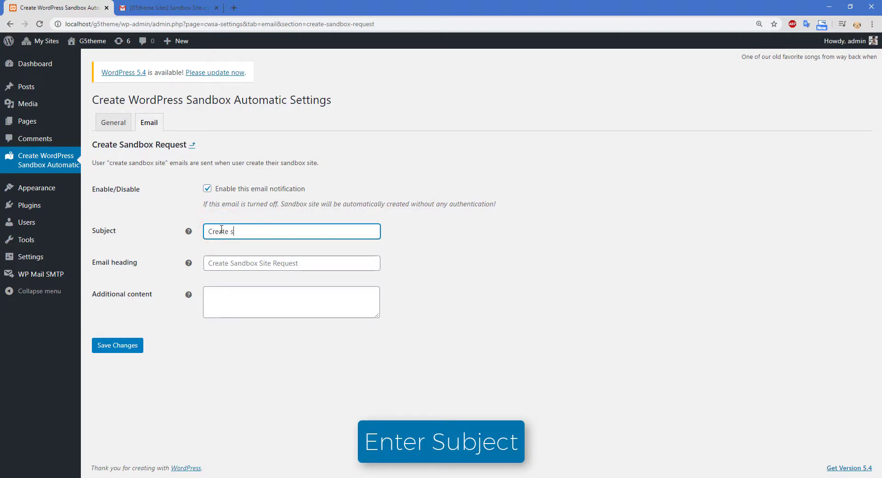
{"action": "type", "text": "andbox"}
{"action": "key", "text": "Tab"}
{"action": "type", "text": "C"}
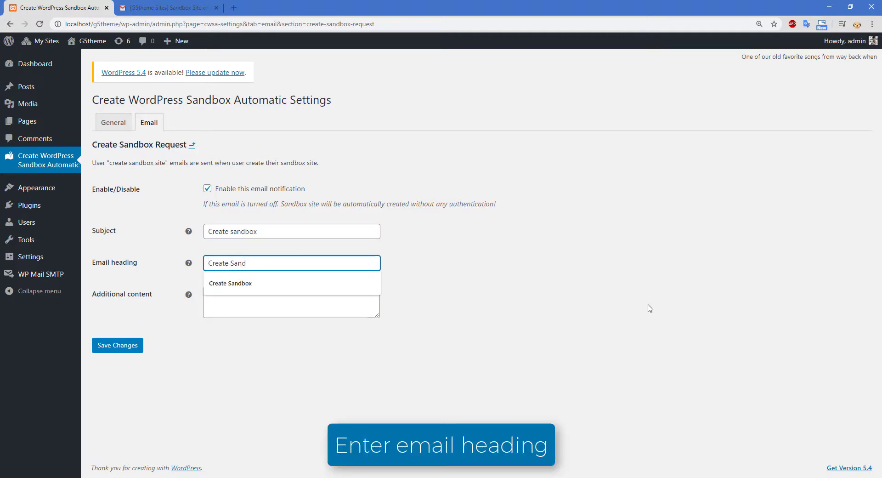
{"action": "type", "text": "reate Sandbox Site Req"}
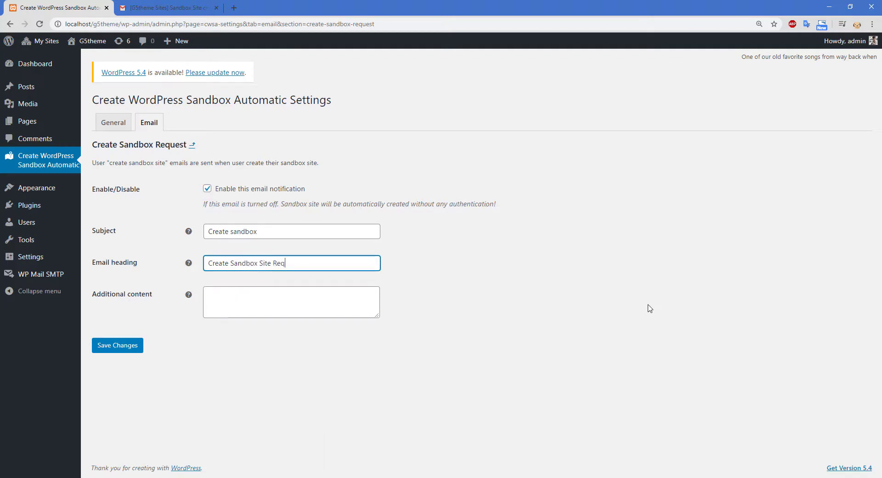
{"action": "type", "text": "est"}
{"action": "left_click", "coordinate": [315, 310]}
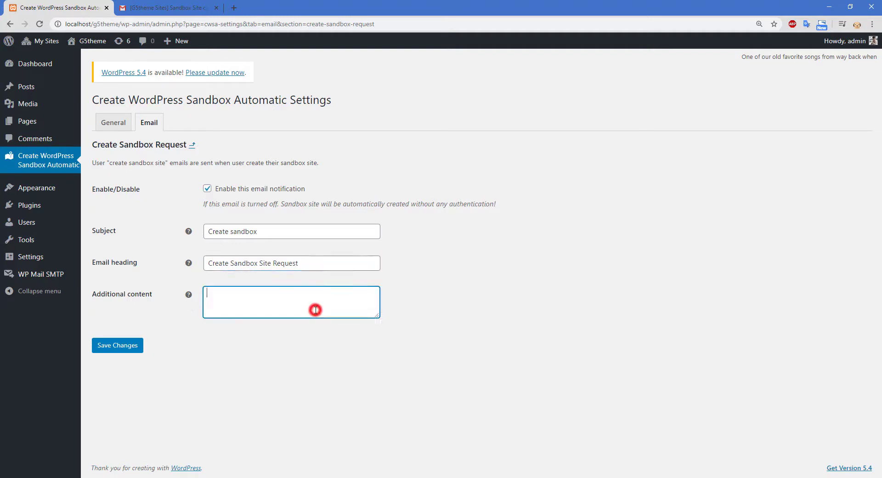
{"action": "type", "text": "This i"}
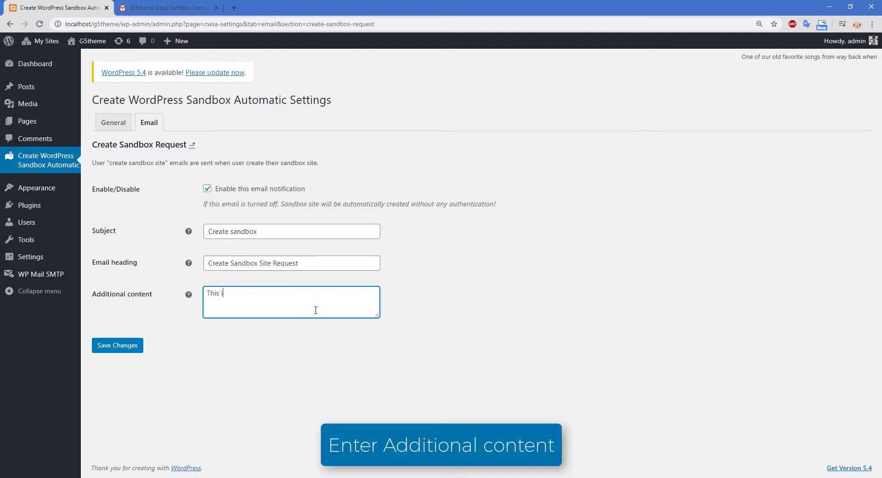
{"action": "type", "text": "s content"}
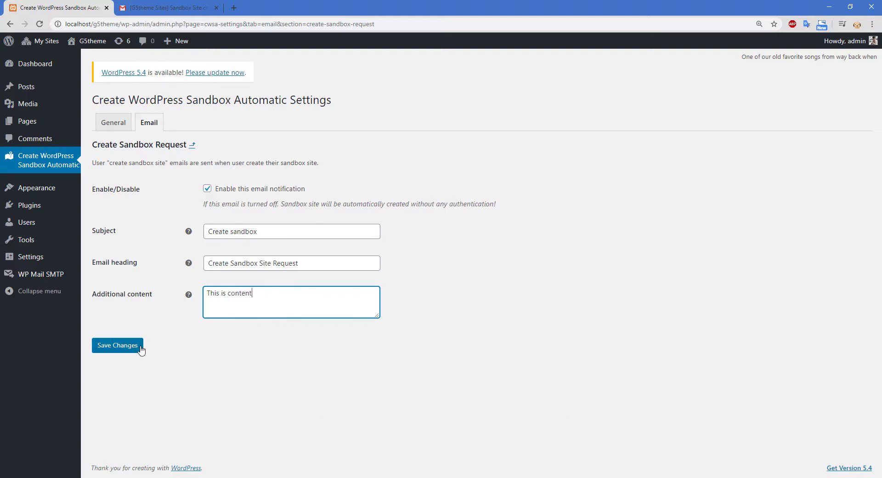
{"action": "left_click", "coordinate": [138, 345]}
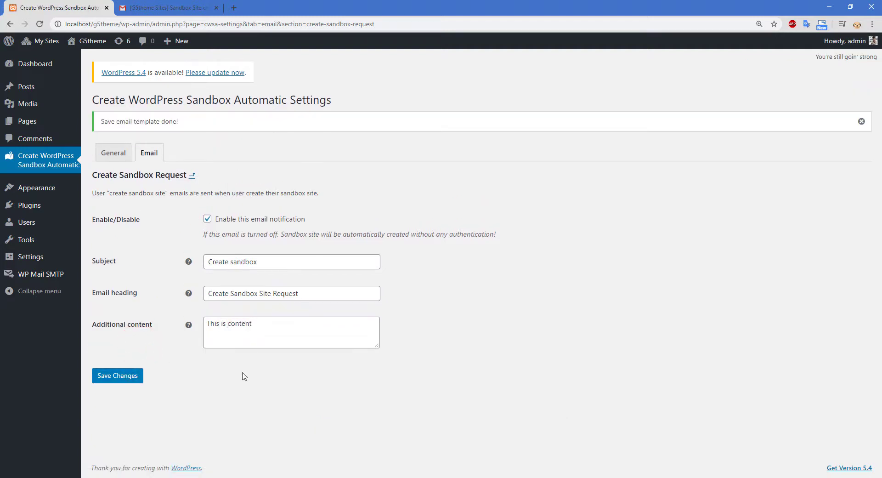
{"action": "key", "text": "alt+Tab"}
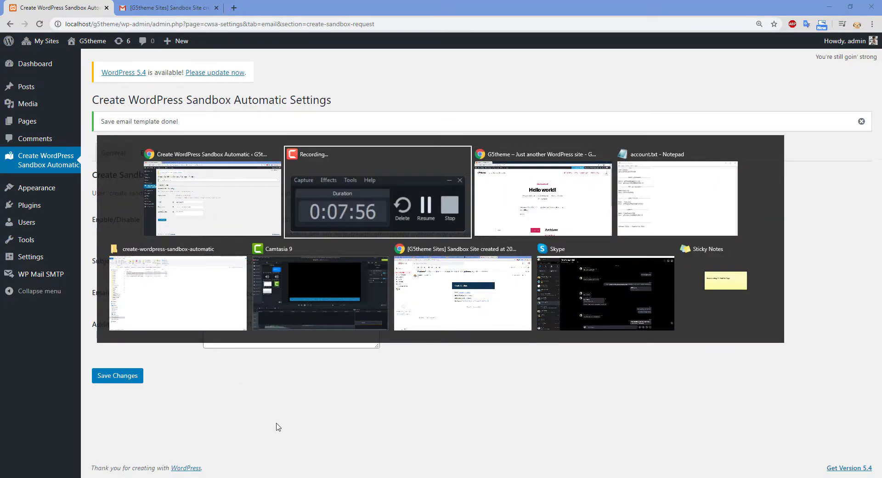
Step: Log out of the sandbox site in the incognito window and load the site's Demo page
{"action": "key", "text": "alt+Tab"}
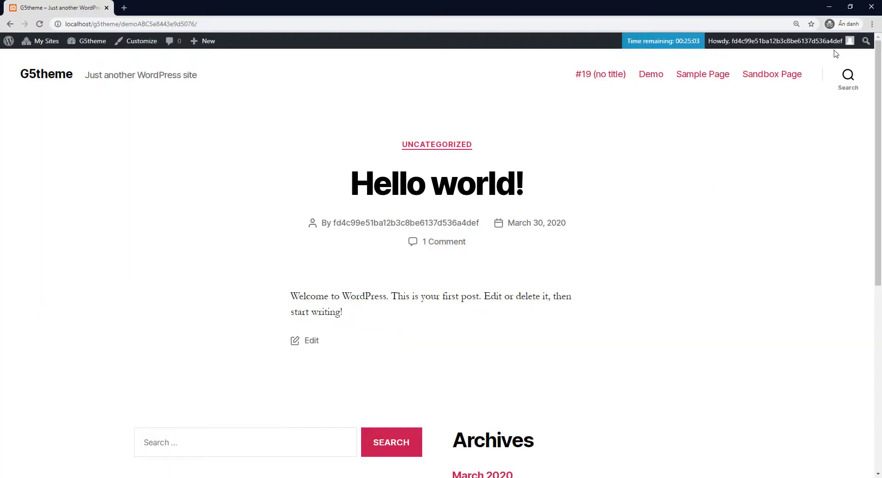
{"action": "mouse_move", "coordinate": [849, 43]}
{"action": "left_click", "coordinate": [751, 92]}
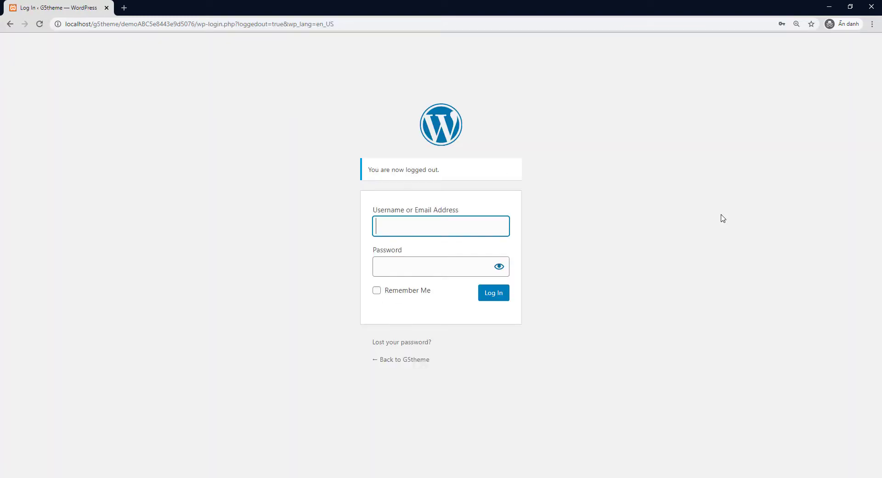
{"action": "left_click_drag", "start_coordinate": [339, 24], "coordinate": [138, 24]}
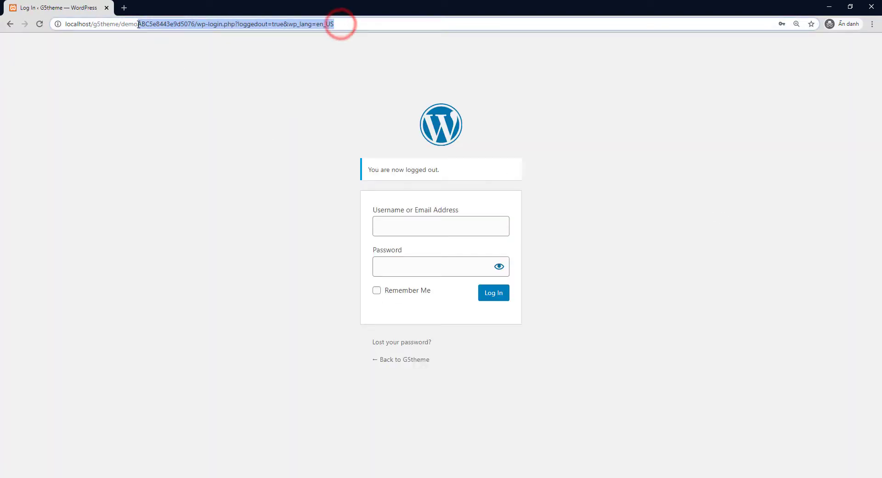
{"action": "key", "text": "BackSpace"}
{"action": "key", "text": "Return"}
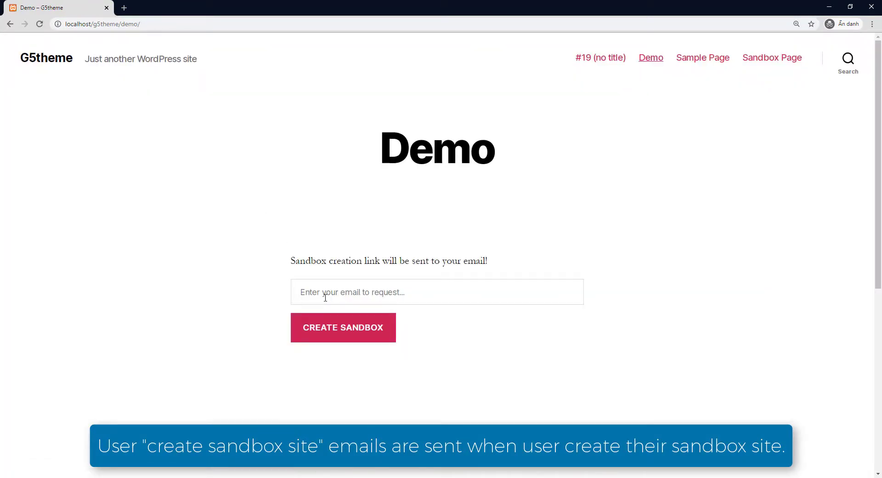
Step: Submit a new sandbox request on the Demo page using another Gmail address
{"action": "left_click", "coordinate": [327, 296]}
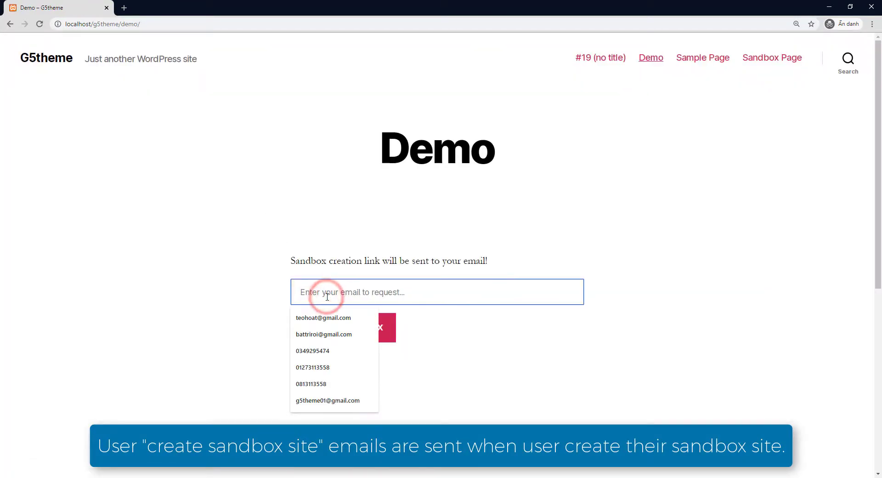
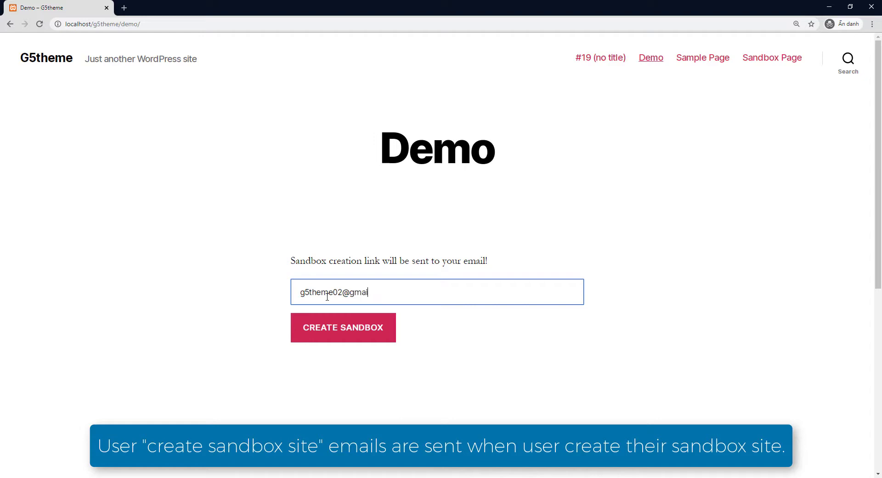
{"action": "left_click", "coordinate": [332, 328]}
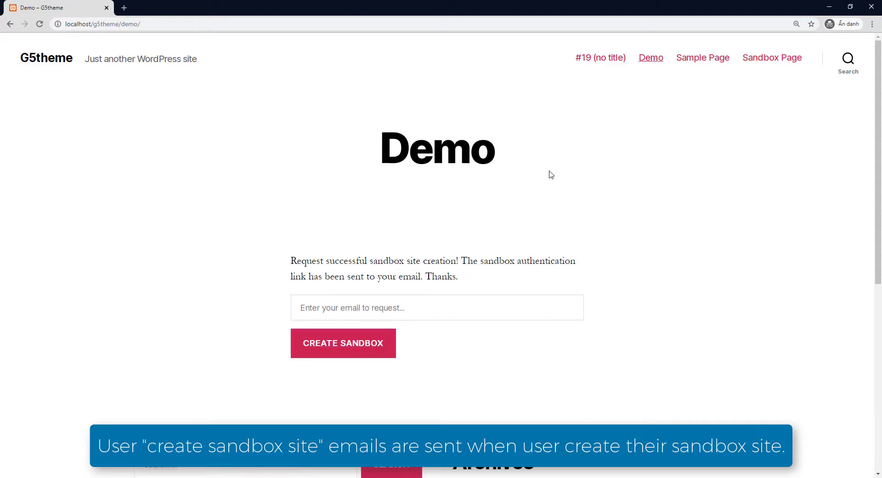
{"action": "left_click", "coordinate": [124, 7]}
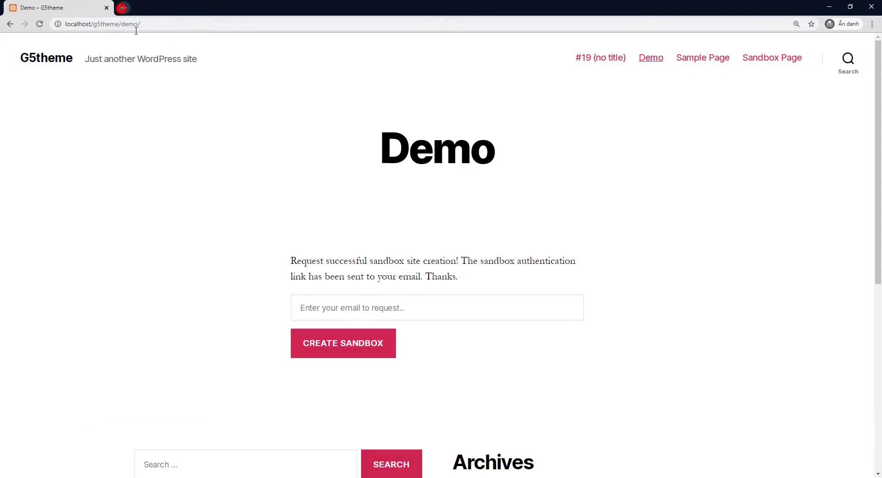
Step: Open the 'Create sandbox' email in Gmail and follow its G5theme Sites verification link
{"action": "left_click", "coordinate": [93, 39]}
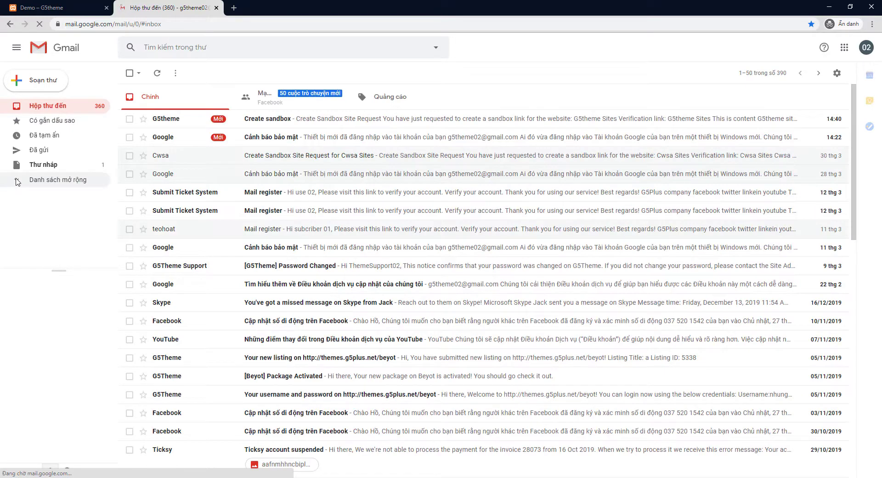
{"action": "left_click", "coordinate": [284, 120]}
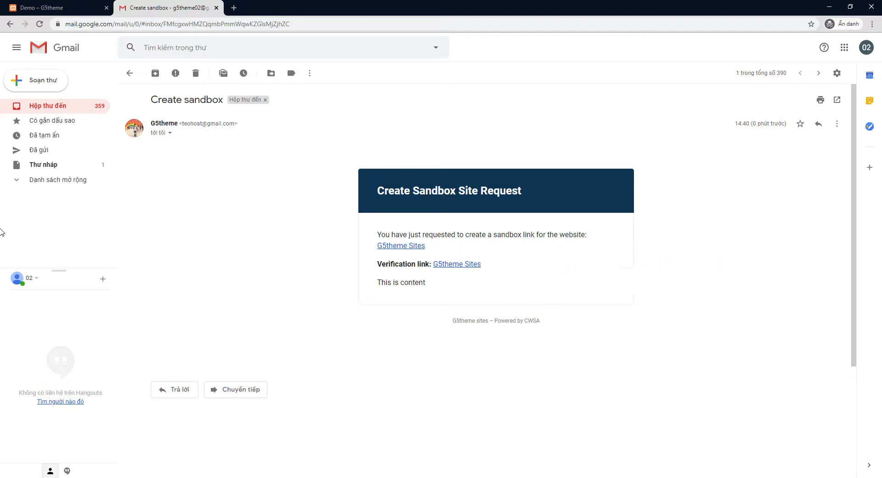
{"action": "left_click", "coordinate": [446, 265]}
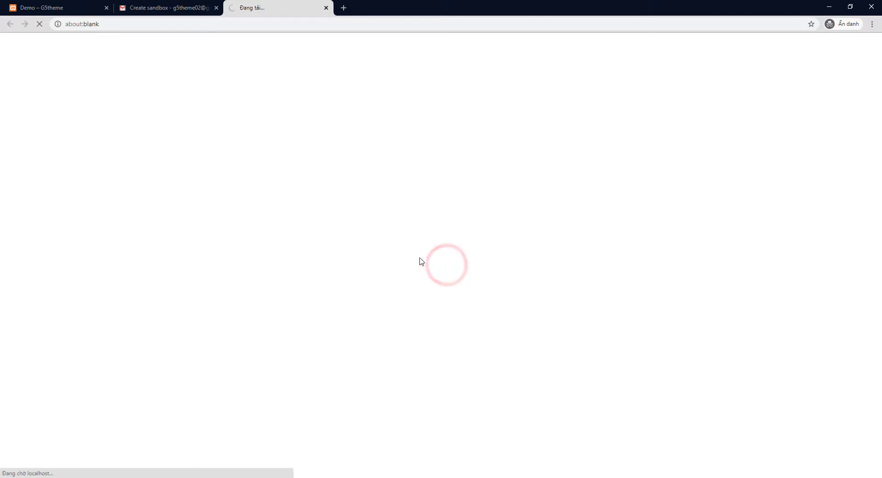